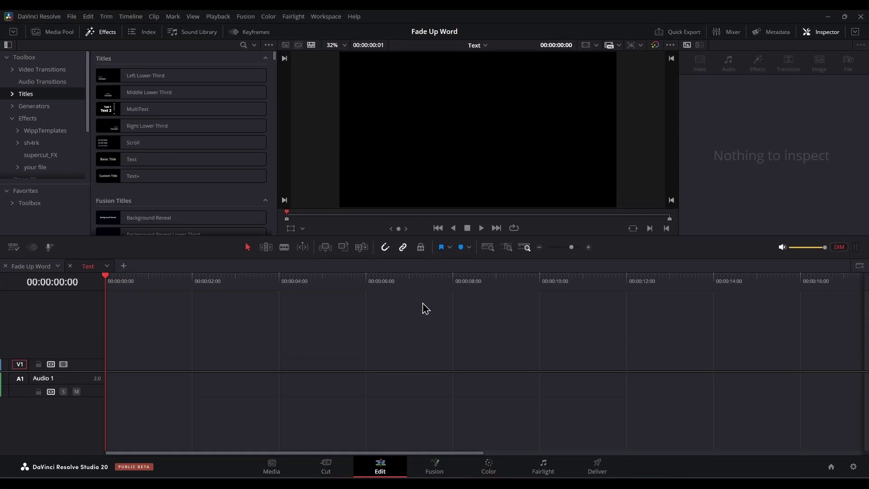
Expand Titles and show the supercut_FX collection, which lists sc_fadeupwordv3
{"action": "left_click", "coordinate": [12, 94]}
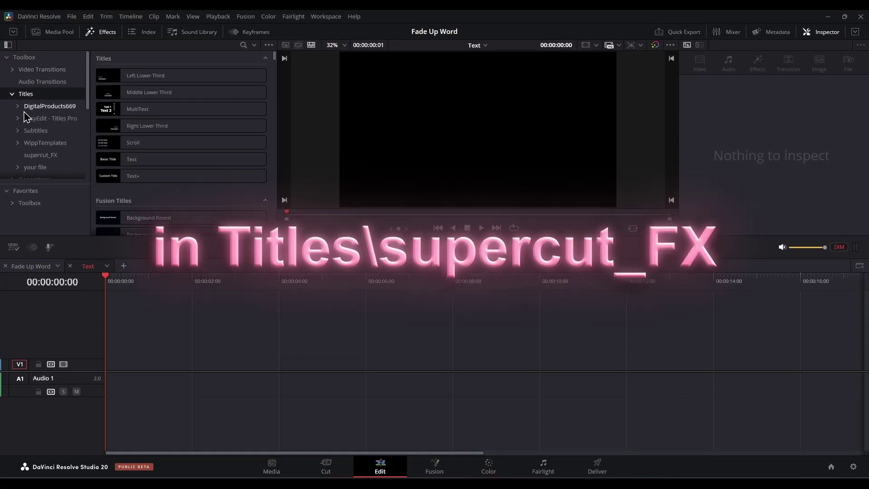
{"action": "left_click", "coordinate": [45, 156]}
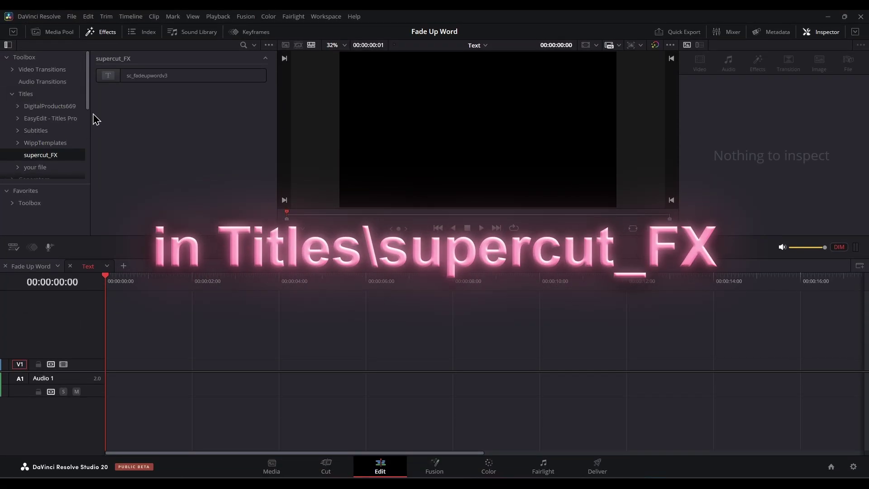
Place sc_fadeupwordv3 at the V1 start, set its text to 'THIS IS FADE UP WORD', and play it
{"action": "mouse_move", "coordinate": [125, 77]}
{"action": "left_mouse_down"}
{"action": "mouse_move", "coordinate": [133, 97]}
{"action": "mouse_move", "coordinate": [109, 365]}
{"action": "left_mouse_up"}
{"action": "key", "text": "space"}
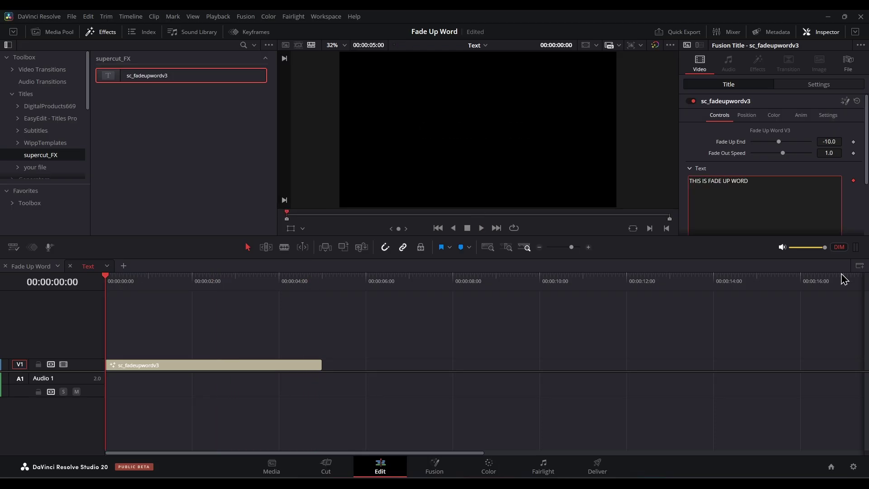
{"action": "left_click", "coordinate": [436, 433]}
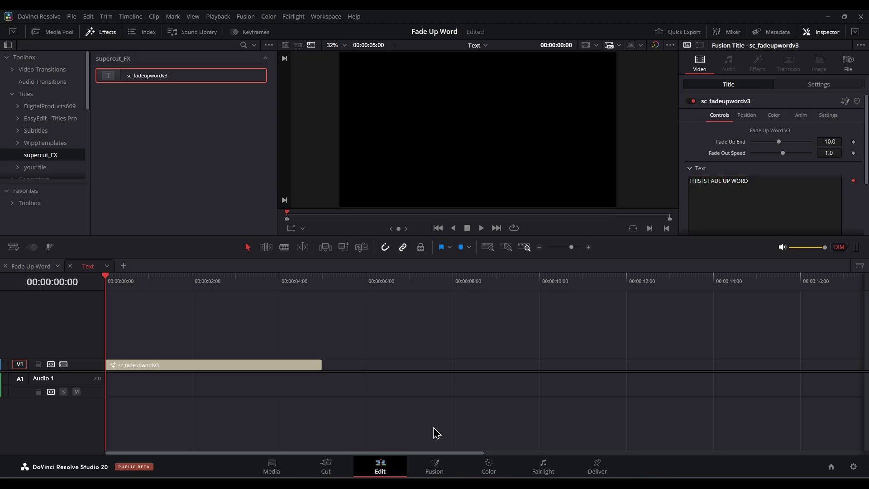
{"action": "key", "text": "space"}
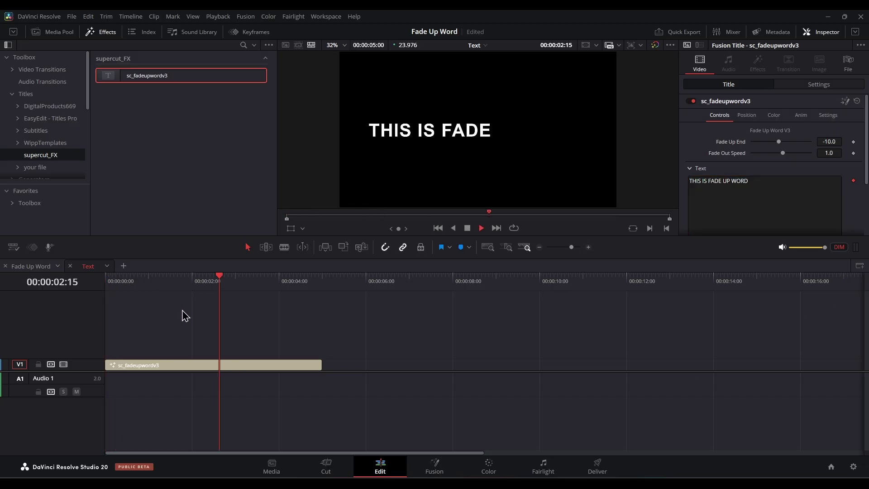
Scrub around the three-second mark and lower the title's Fade Up End to -42.0
{"action": "key", "text": "space"}
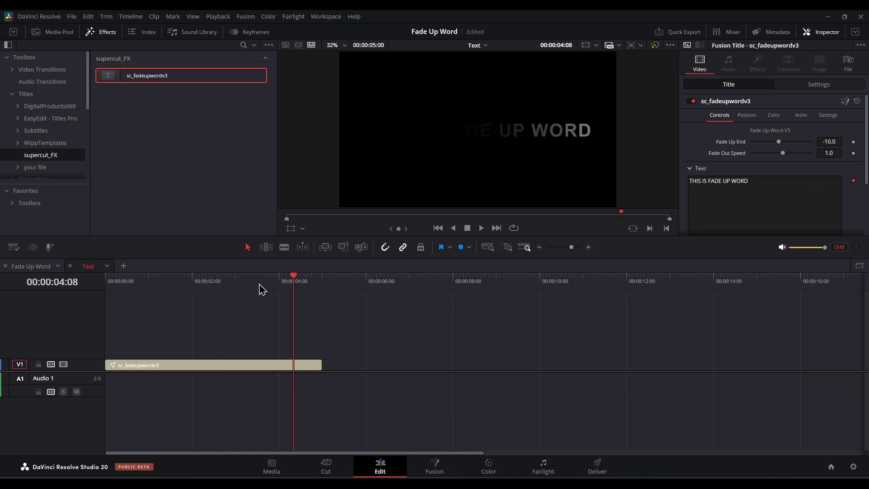
{"action": "left_click", "coordinate": [235, 279]}
{"action": "left_click_drag", "start_coordinate": [237, 283], "coordinate": [244, 281]}
{"action": "type", "text": "-11.3"}
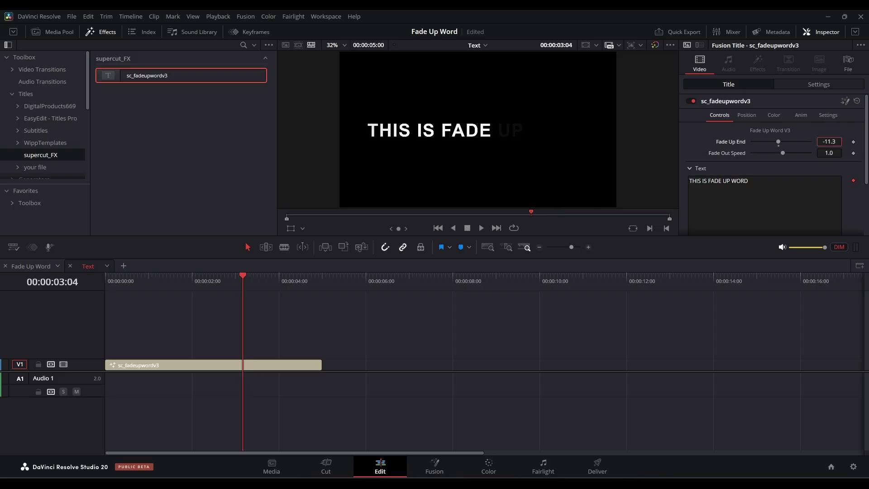
{"action": "left_click_drag", "start_coordinate": [777, 141], "coordinate": [770, 142]}
{"action": "left_click_drag", "start_coordinate": [836, 142], "coordinate": [822, 142]}
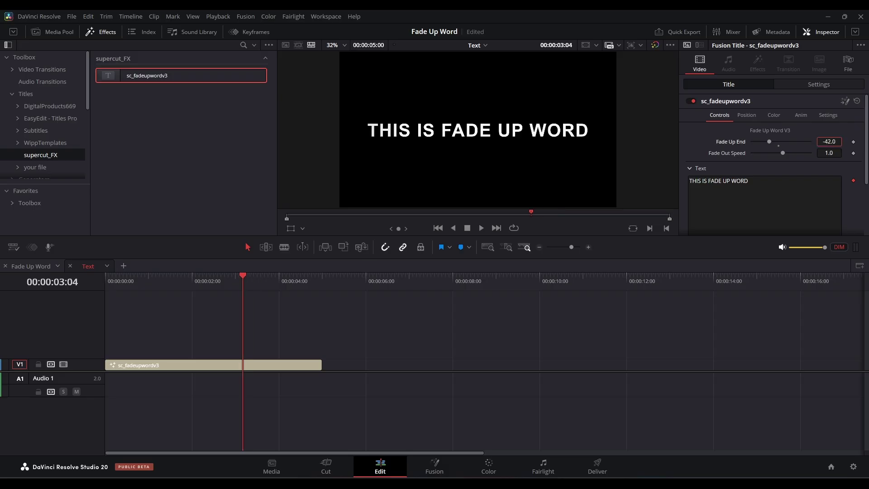
Replay the title from the start and scrub through its fade-out
{"action": "left_click", "coordinate": [107, 284]}
{"action": "key", "text": "space"}
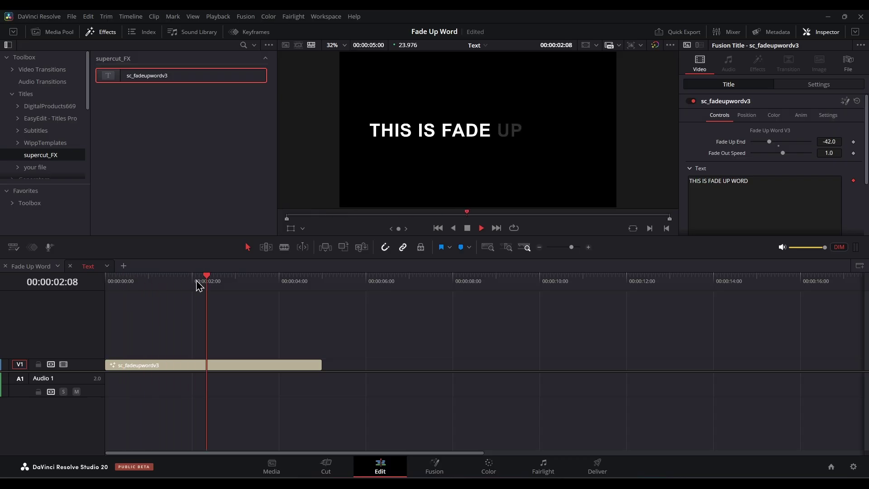
{"action": "key", "text": "space"}
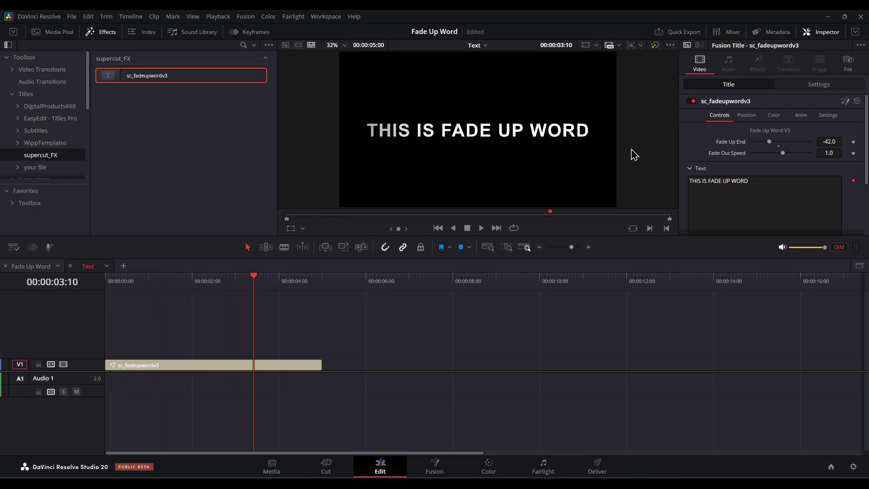
{"action": "scroll", "coordinate": [781, 225], "scroll_direction": "down", "scroll_amount": 3}
{"action": "scroll", "coordinate": [775, 211], "scroll_direction": "up", "scroll_amount": 3}
{"action": "key", "text": "space"}
{"action": "left_click", "coordinate": [233, 285]}
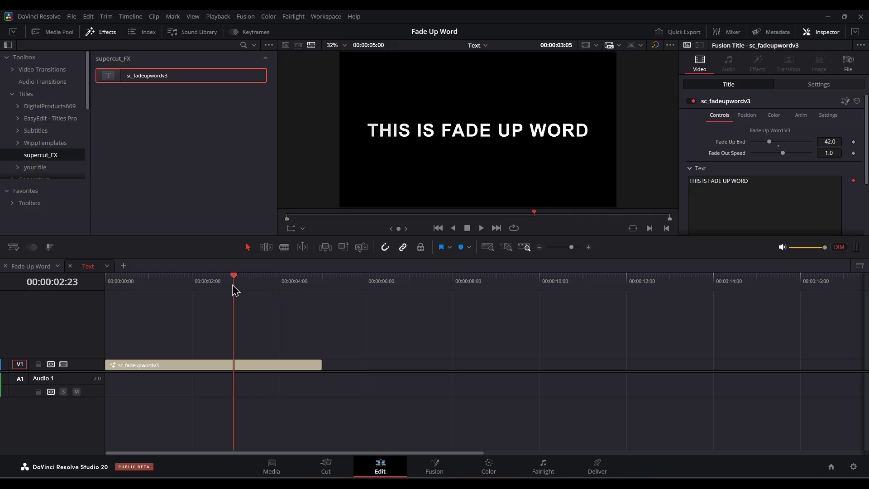
{"action": "mouse_move", "coordinate": [234, 288]}
{"action": "left_mouse_down"}
{"action": "mouse_move", "coordinate": [312, 295]}
{"action": "mouse_move", "coordinate": [251, 285]}
{"action": "mouse_move", "coordinate": [309, 286]}
{"action": "mouse_move", "coordinate": [248, 286]}
{"action": "left_mouse_up"}
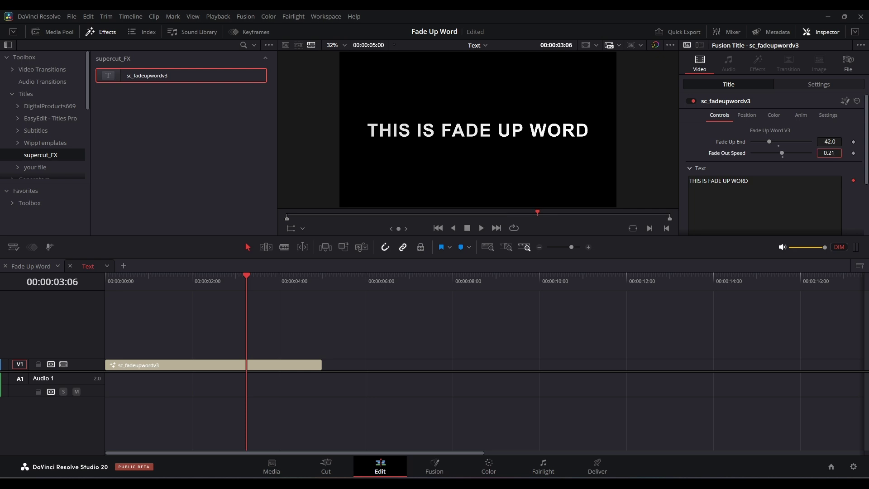
{"action": "left_click", "coordinate": [105, 289]}
{"action": "key", "text": "space"}
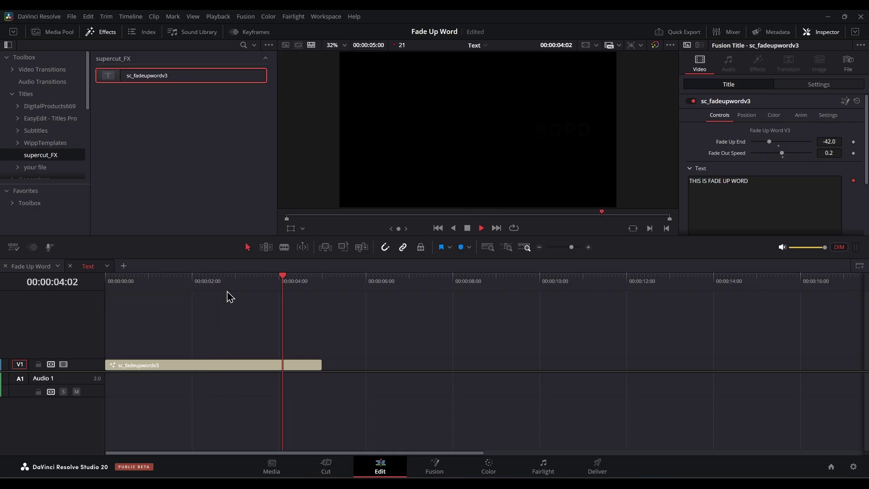
{"action": "left_click", "coordinate": [107, 283]}
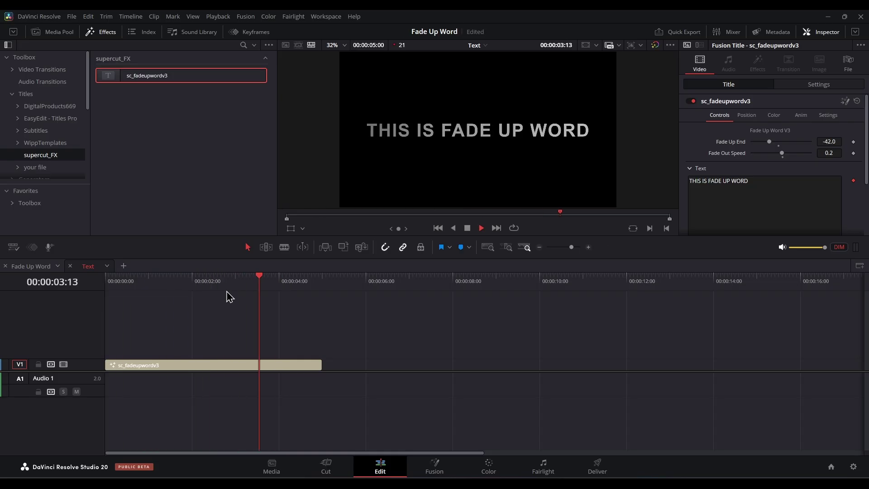
{"action": "key", "text": "space"}
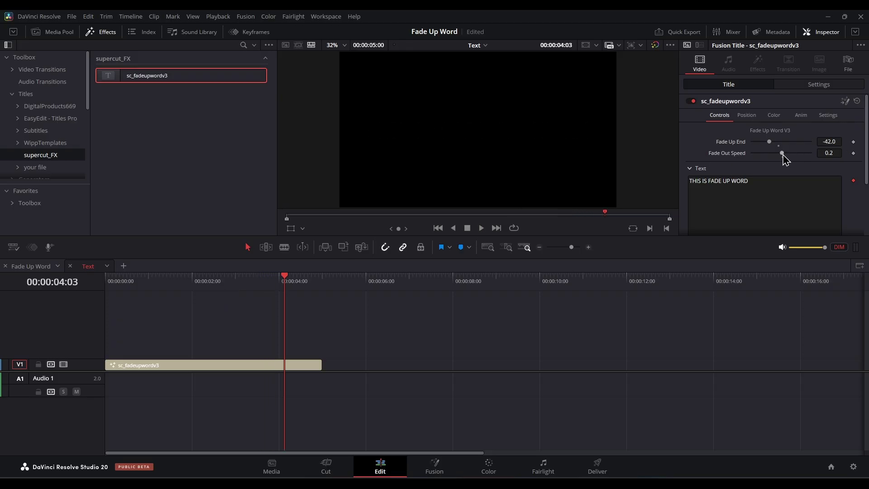
{"action": "left_click_drag", "start_coordinate": [784, 154], "coordinate": [788, 155]}
{"action": "left_click", "coordinate": [262, 287]}
{"action": "key", "text": "space"}
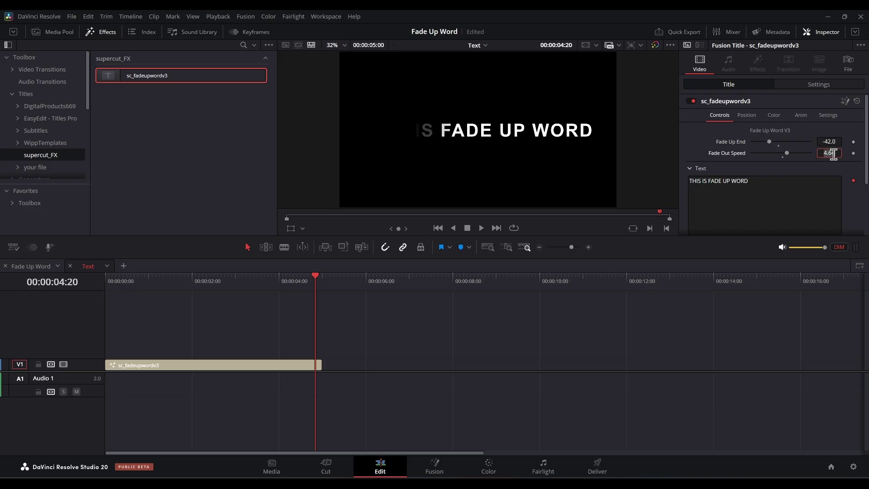
{"action": "key", "text": "Tab"}
{"action": "scroll", "coordinate": [796, 155], "scroll_direction": "up", "scroll_amount": 3}
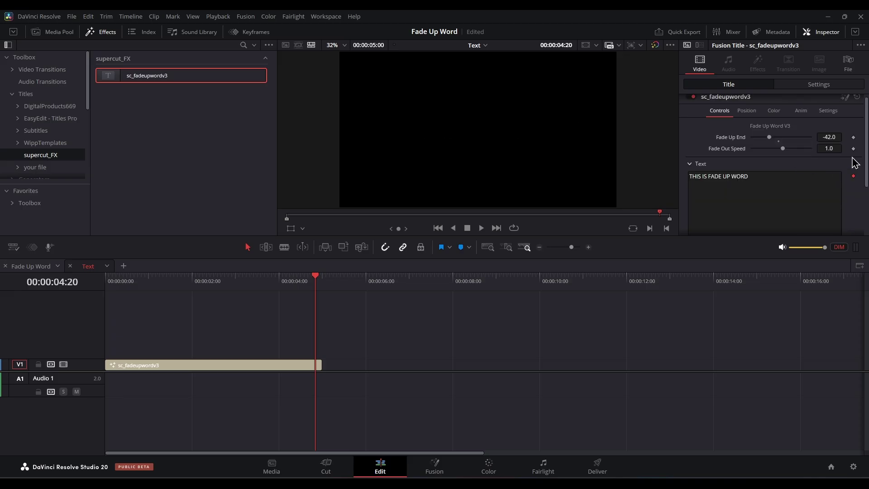
{"action": "left_click_drag", "start_coordinate": [320, 290], "coordinate": [253, 313]}
{"action": "left_click", "coordinate": [251, 366]}
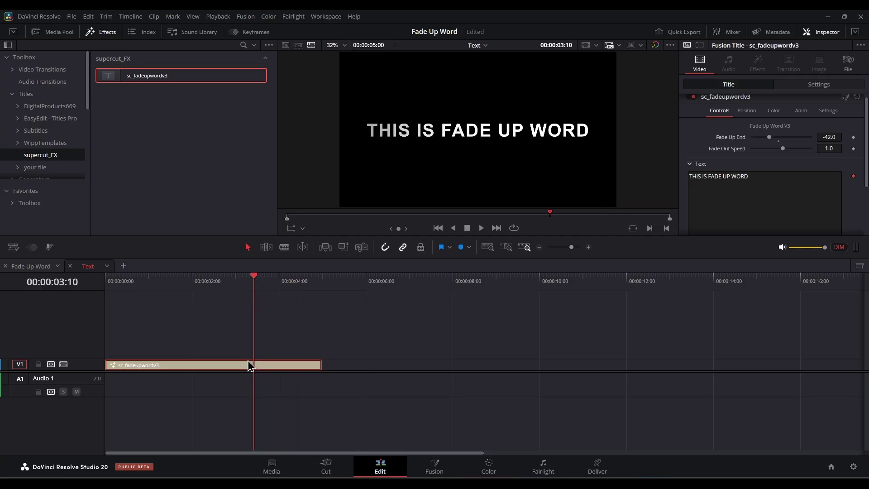
Steepen the custom Fade Up curve so each word rises quickly
{"action": "left_click", "coordinate": [801, 112]}
{"action": "left_click_drag", "start_coordinate": [132, 281], "coordinate": [113, 295]}
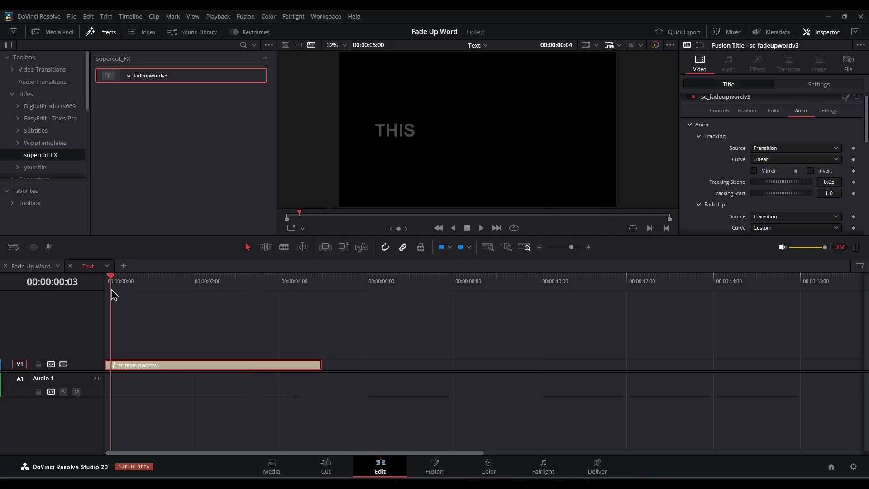
{"action": "left_click_drag", "start_coordinate": [114, 295], "coordinate": [116, 294]}
{"action": "scroll", "coordinate": [739, 166], "scroll_direction": "down", "scroll_amount": 4}
{"action": "scroll", "coordinate": [764, 166], "scroll_direction": "down", "scroll_amount": 1}
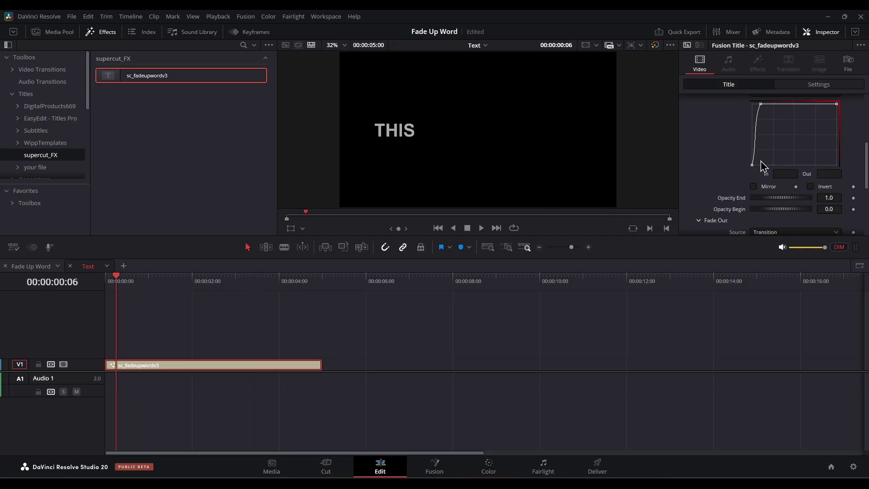
{"action": "scroll", "coordinate": [717, 148], "scroll_direction": "up", "scroll_amount": 2}
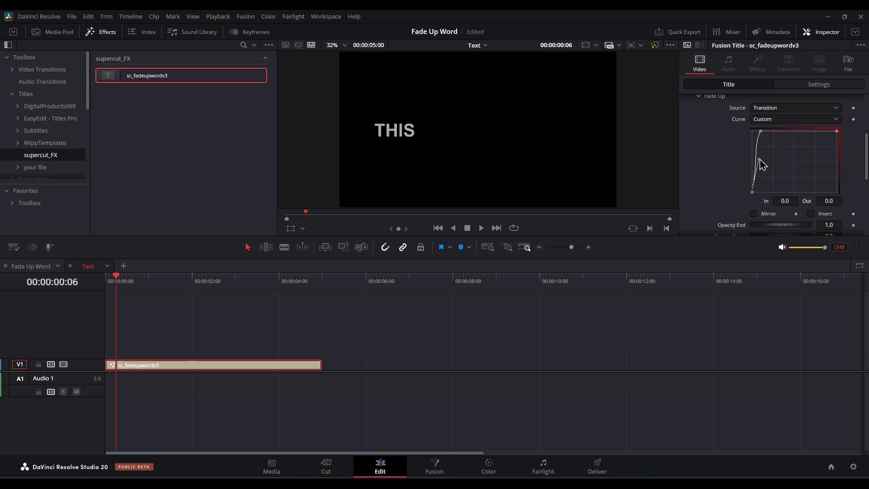
{"action": "left_click_drag", "start_coordinate": [759, 160], "coordinate": [754, 152]}
{"action": "left_click", "coordinate": [760, 131]}
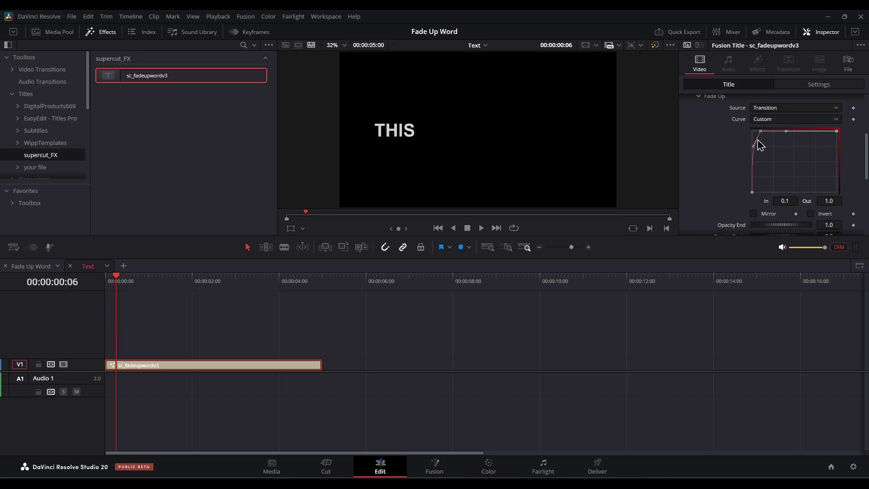
{"action": "left_click_drag", "start_coordinate": [753, 148], "coordinate": [753, 140]}
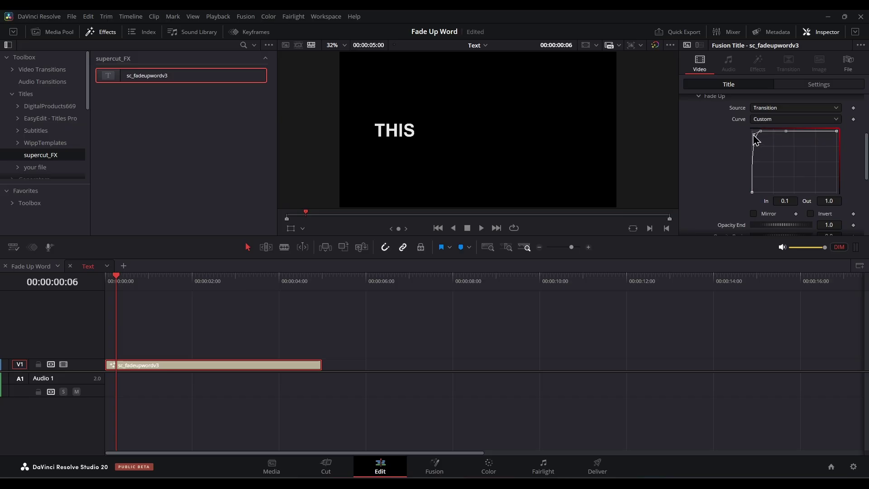
Play the word-by-word reveal from the timeline start, stopping on the full title
{"action": "key", "text": "Home"}
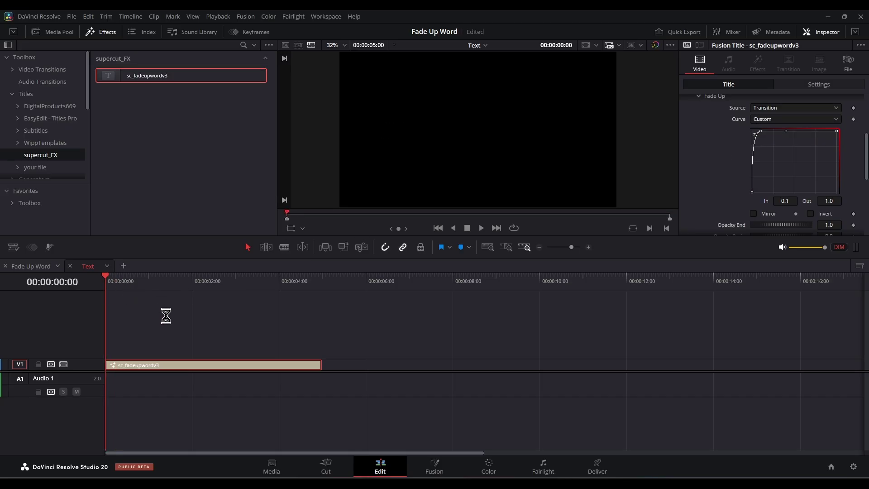
{"action": "left_click", "coordinate": [164, 321]}
{"action": "key", "text": "space"}
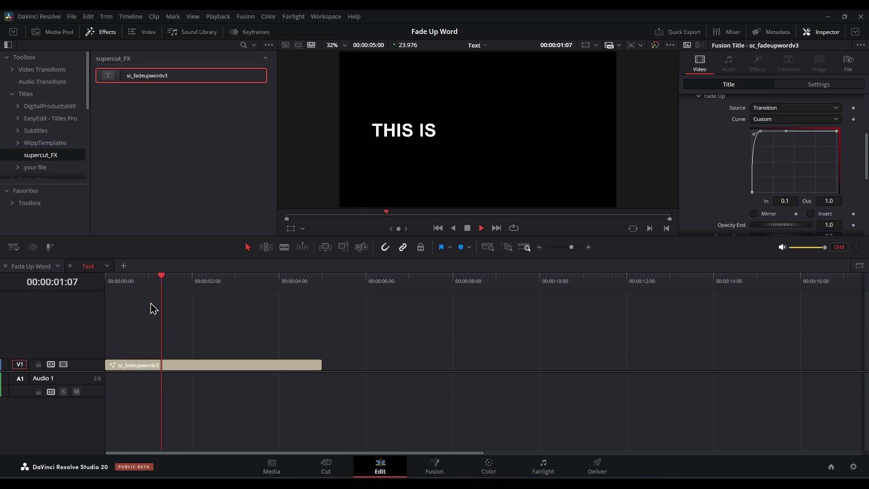
{"action": "left_click_drag", "start_coordinate": [141, 286], "coordinate": [99, 289]}
{"action": "key", "text": "space"}
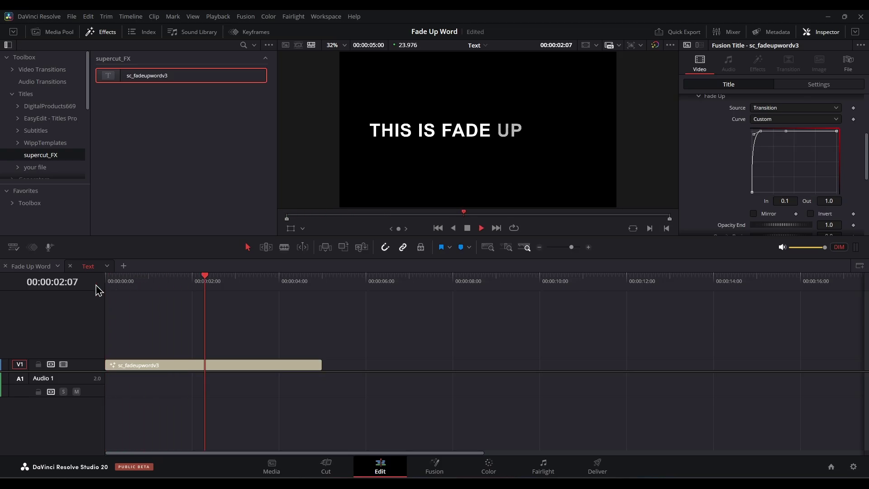
{"action": "key", "text": "space"}
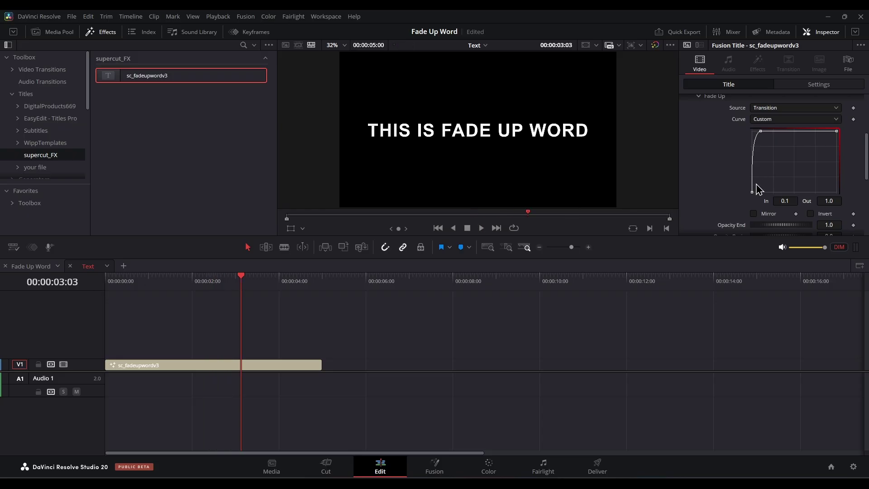
Adjust the Fade Up curve's lower point and replay the title from the start
{"action": "left_click_drag", "start_coordinate": [751, 150], "coordinate": [754, 160]}
{"action": "key", "text": "Home"}
{"action": "key", "text": "space"}
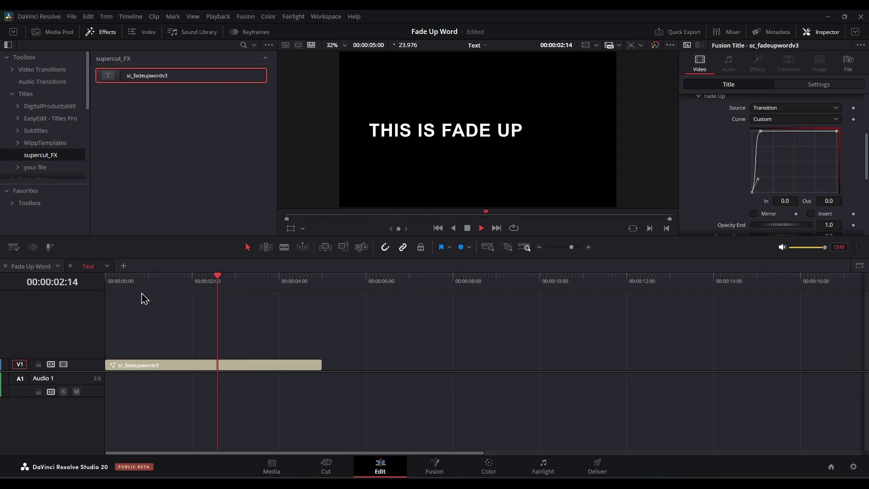
{"action": "key", "text": "space"}
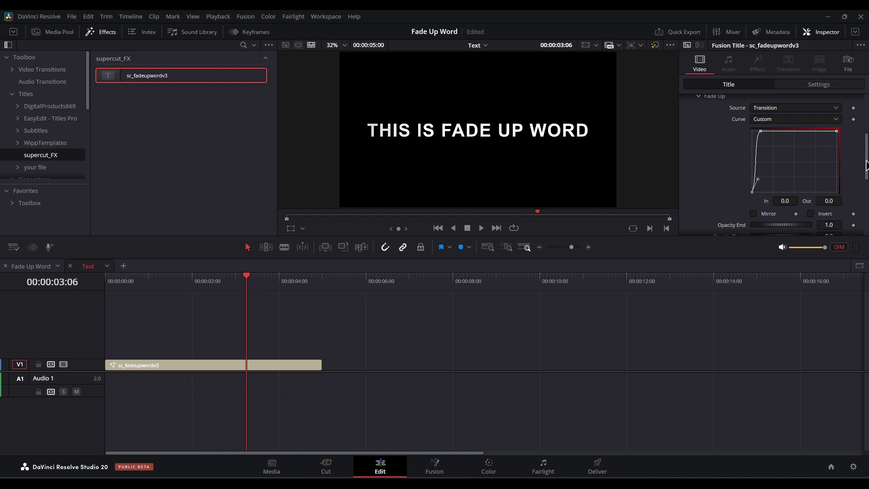
{"action": "scroll", "coordinate": [859, 168], "scroll_direction": "down", "scroll_amount": 2}
Reshape the Fade Out curve and set its In value to 0.8
{"action": "scroll", "coordinate": [846, 171], "scroll_direction": "down", "scroll_amount": 2}
{"action": "scroll", "coordinate": [833, 174], "scroll_direction": "down", "scroll_amount": 2}
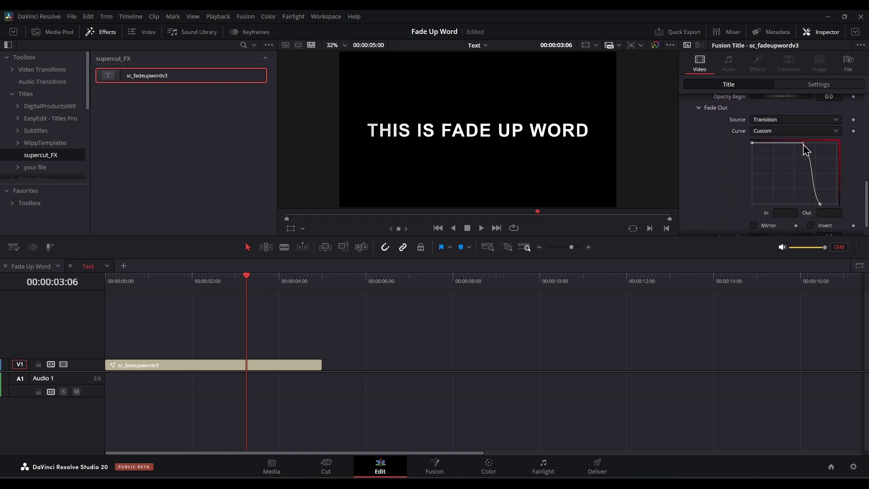
{"action": "mouse_move", "coordinate": [803, 145]}
{"action": "left_mouse_down"}
{"action": "mouse_move", "coordinate": [766, 146]}
{"action": "mouse_move", "coordinate": [794, 150]}
{"action": "left_mouse_up"}
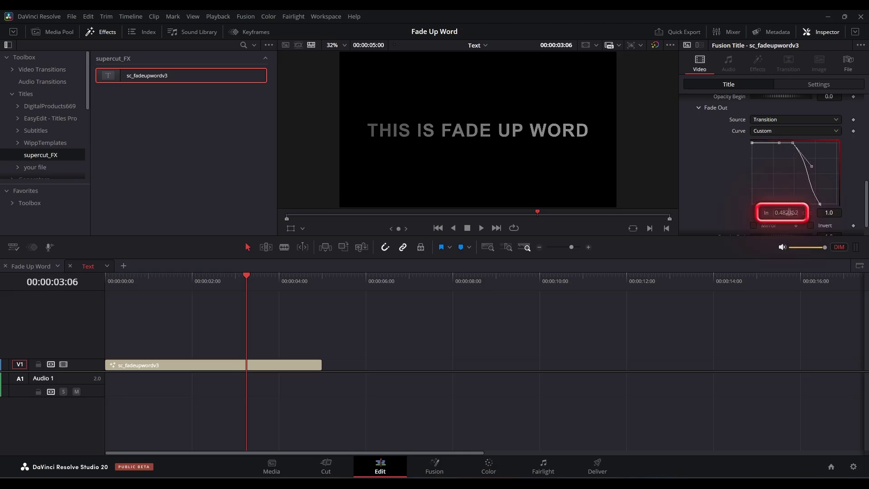
{"action": "type", "text": "0.8"}
{"action": "key", "text": "Return"}
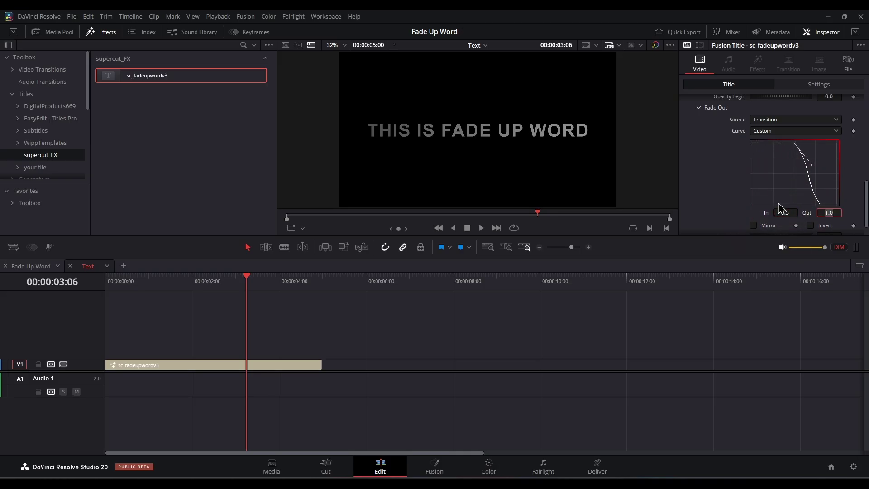
Steepen the Fade Out curve to about 0.67 In, then scrub and play the fade-out
{"action": "left_click", "coordinate": [241, 280]}
{"action": "left_click_drag", "start_coordinate": [242, 278], "coordinate": [260, 279]}
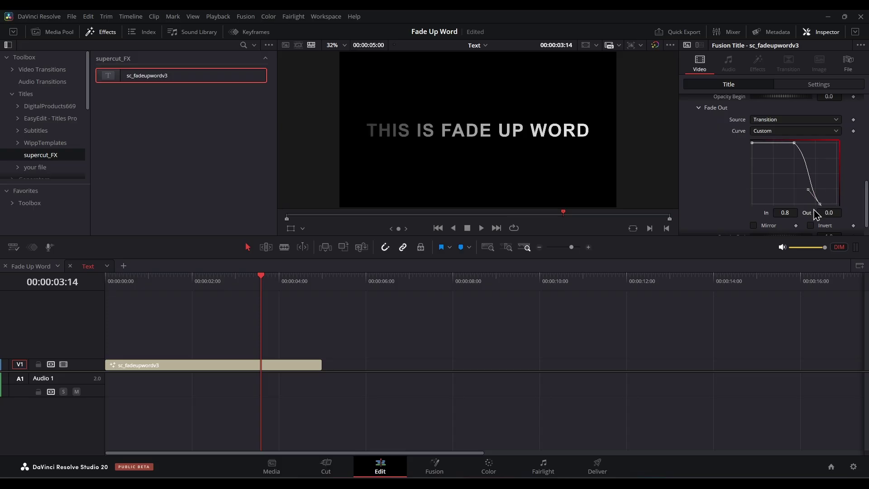
{"action": "left_click_drag", "start_coordinate": [793, 213], "coordinate": [771, 214]}
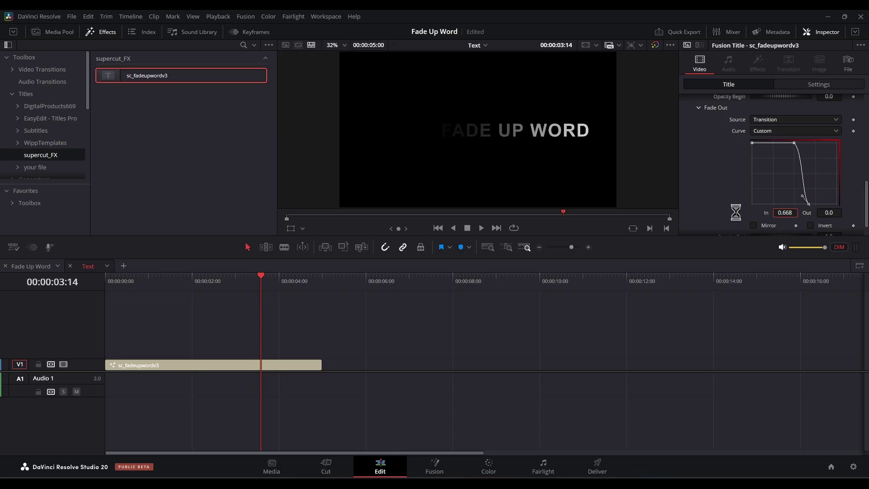
{"action": "mouse_move", "coordinate": [260, 285]}
{"action": "left_mouse_down"}
{"action": "mouse_move", "coordinate": [238, 283]}
{"action": "mouse_move", "coordinate": [267, 287]}
{"action": "mouse_move", "coordinate": [232, 281]}
{"action": "left_mouse_up"}
{"action": "key", "text": "space"}
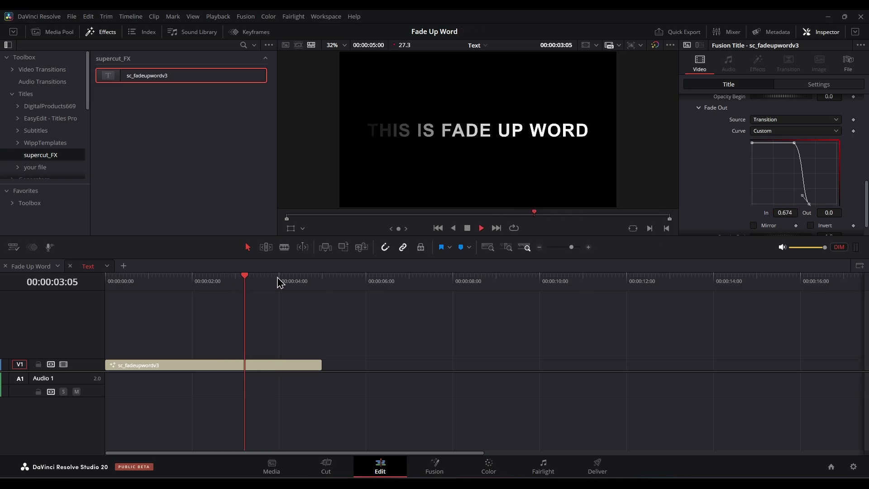
Switch the text fill to a gradient with a pure red (#ff0000) stop
{"action": "key", "text": "space"}
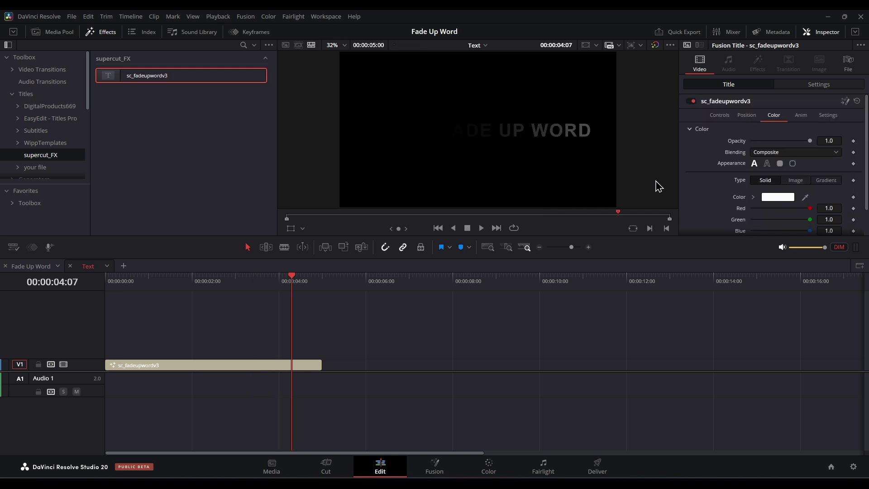
{"action": "left_click_drag", "start_coordinate": [177, 284], "coordinate": [240, 283]}
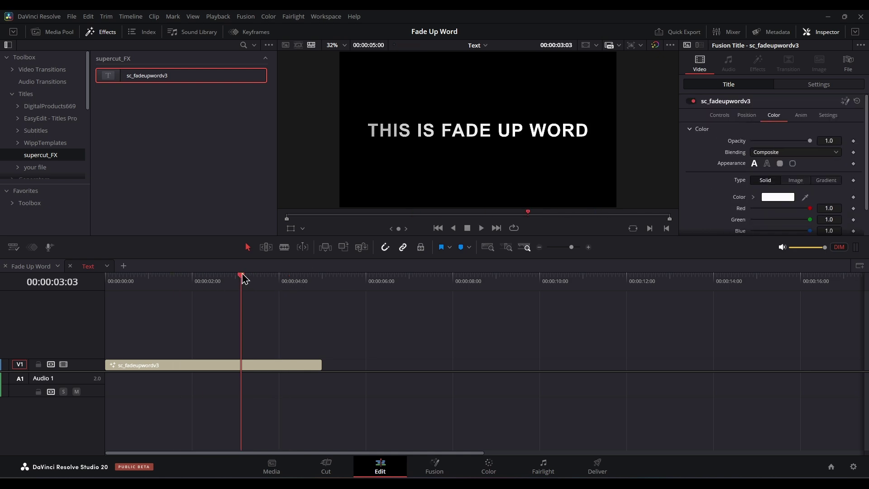
{"action": "scroll", "coordinate": [715, 199], "scroll_direction": "down", "scroll_amount": 2}
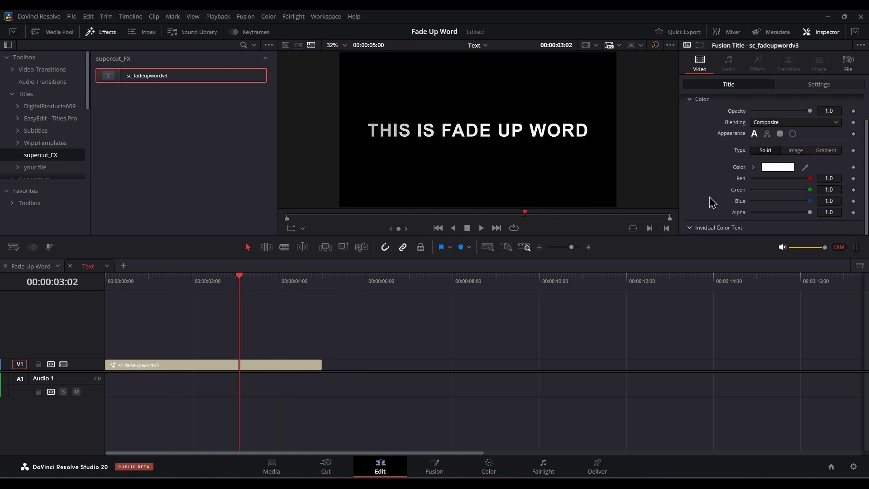
{"action": "left_click", "coordinate": [825, 152]}
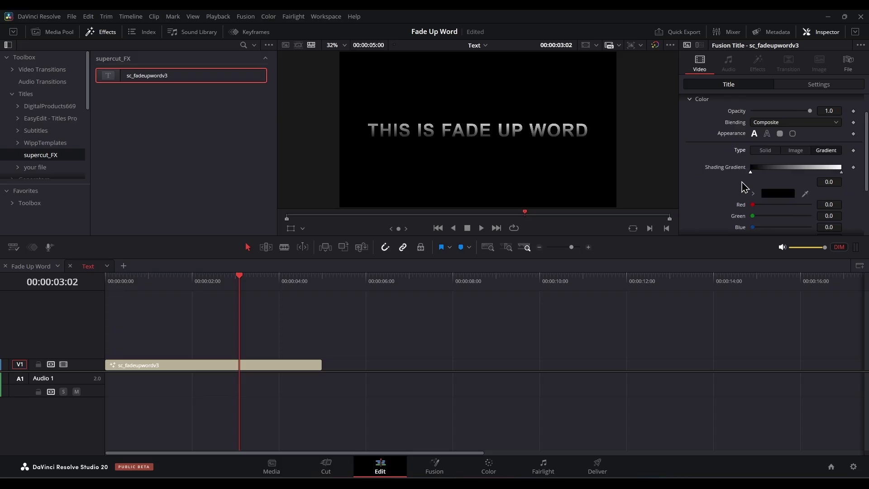
{"action": "left_click", "coordinate": [781, 196]}
{"action": "left_click", "coordinate": [340, 207]}
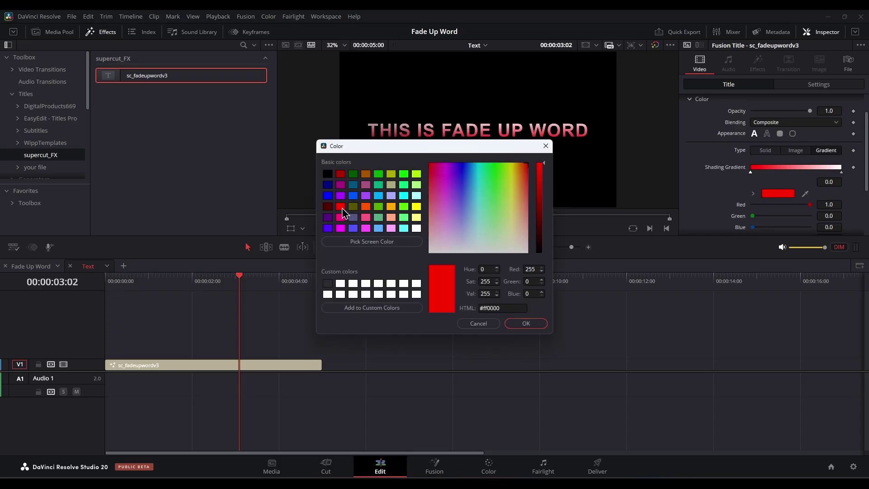
{"action": "left_click", "coordinate": [527, 324]}
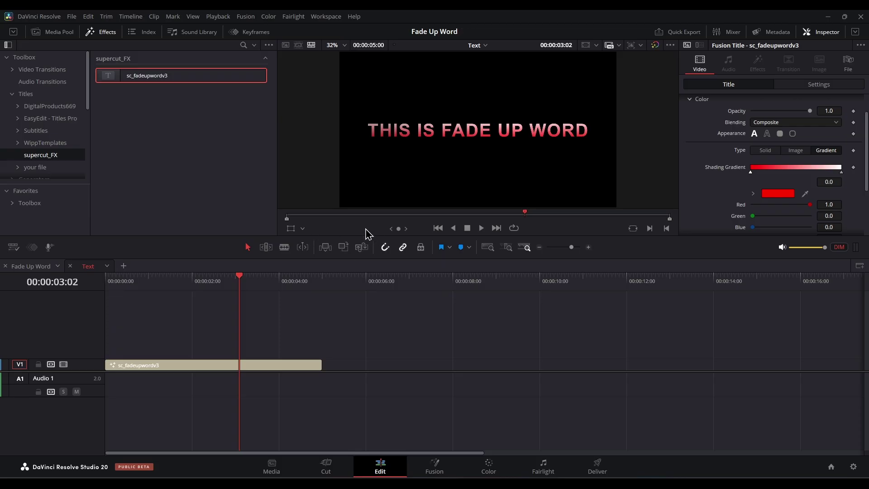
Turn on the Fusion overlay, select FADE UP WORD, and scroll to Individual Color Text
{"action": "left_click", "coordinate": [303, 228]}
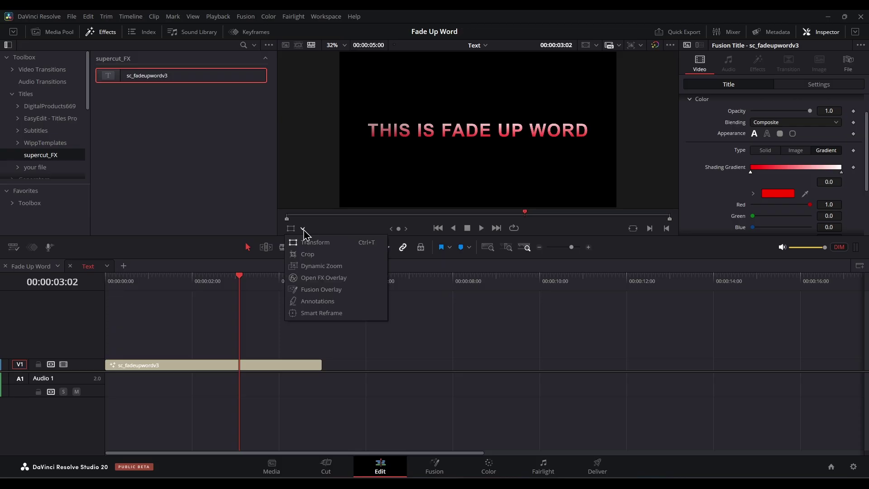
{"action": "left_click", "coordinate": [311, 292]}
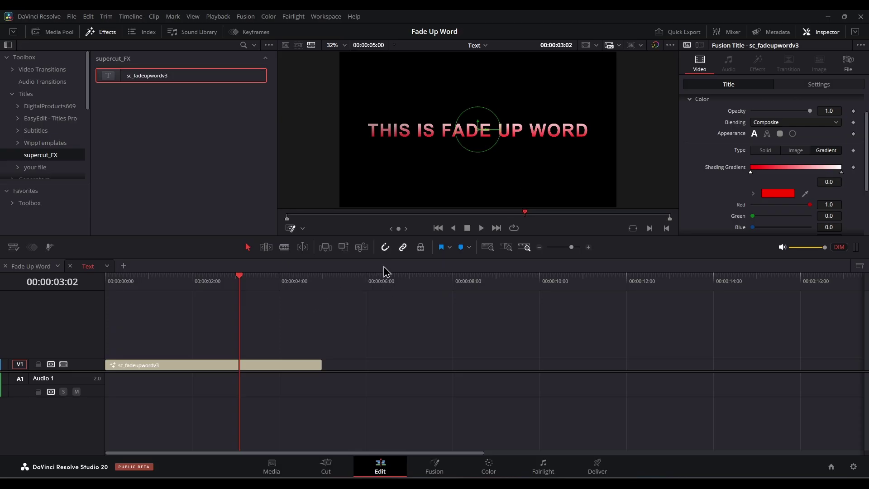
{"action": "left_click_drag", "start_coordinate": [599, 84], "coordinate": [445, 153]}
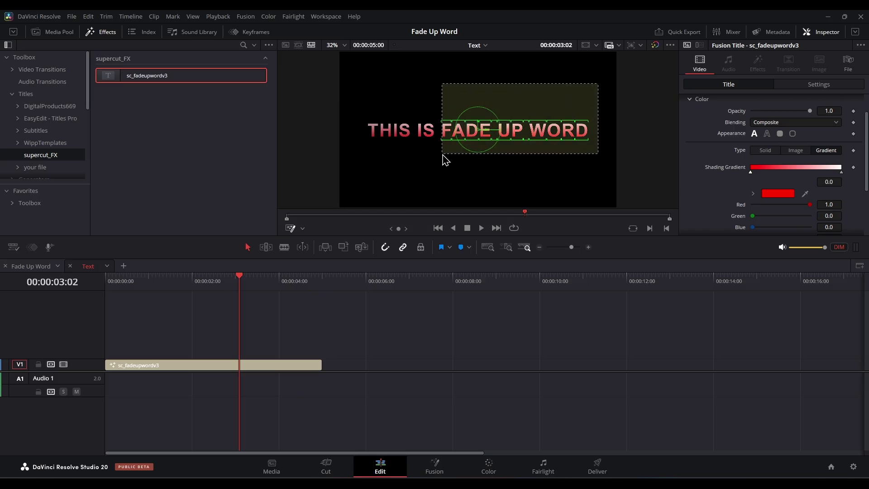
{"action": "left_click_drag", "start_coordinate": [445, 155], "coordinate": [443, 156]}
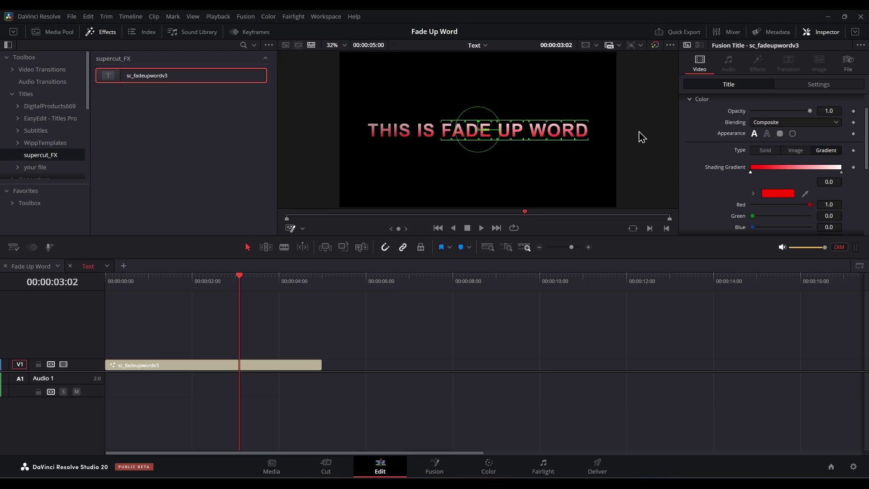
{"action": "scroll", "coordinate": [723, 200], "scroll_direction": "down", "scroll_amount": 5}
{"action": "scroll", "coordinate": [728, 203], "scroll_direction": "down", "scroll_amount": 1}
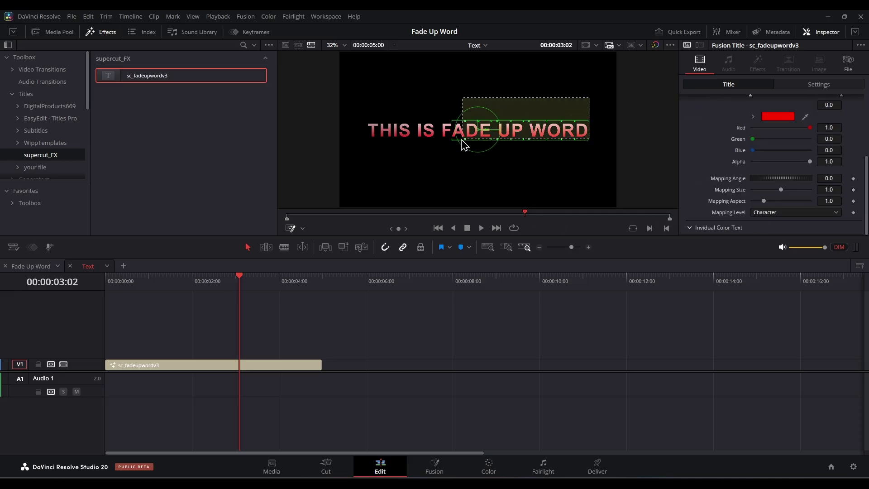
{"action": "scroll", "coordinate": [730, 194], "scroll_direction": "down", "scroll_amount": 3}
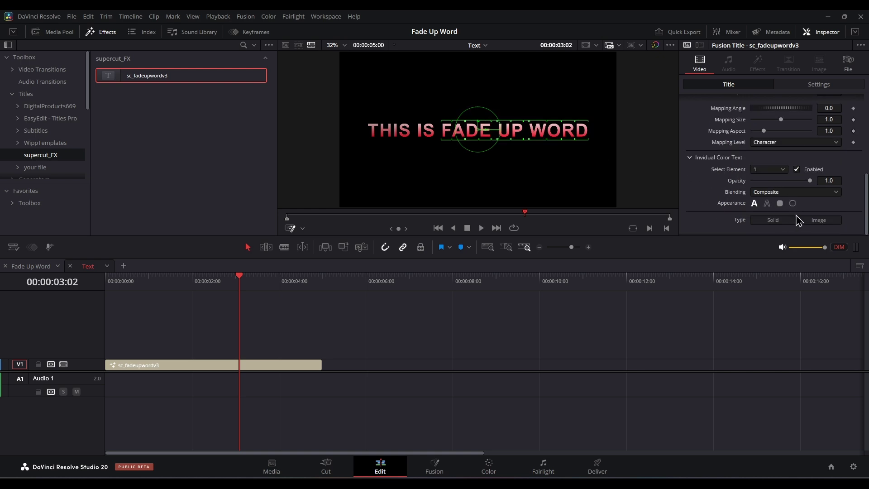
Set the FADE UP WORD individual colour type to Solid, pure red (#ff0000)
{"action": "left_click", "coordinate": [774, 220]}
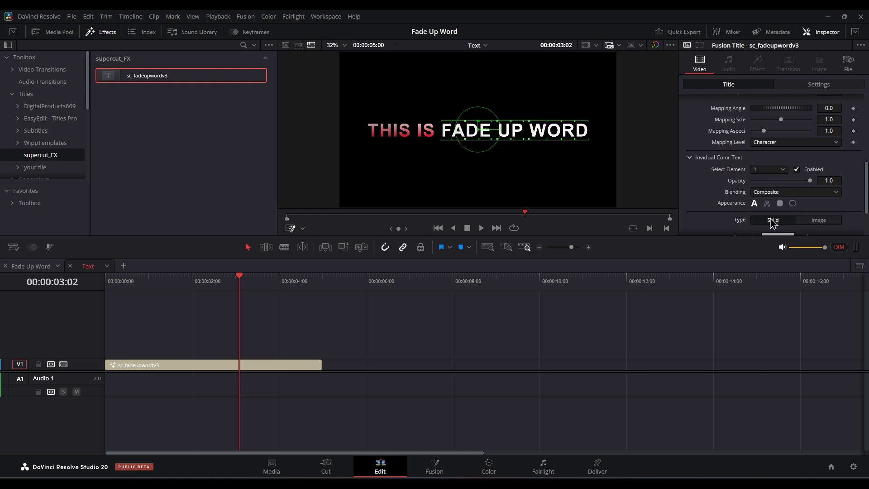
{"action": "scroll", "coordinate": [717, 178], "scroll_direction": "down", "scroll_amount": 2}
{"action": "left_click", "coordinate": [776, 181]}
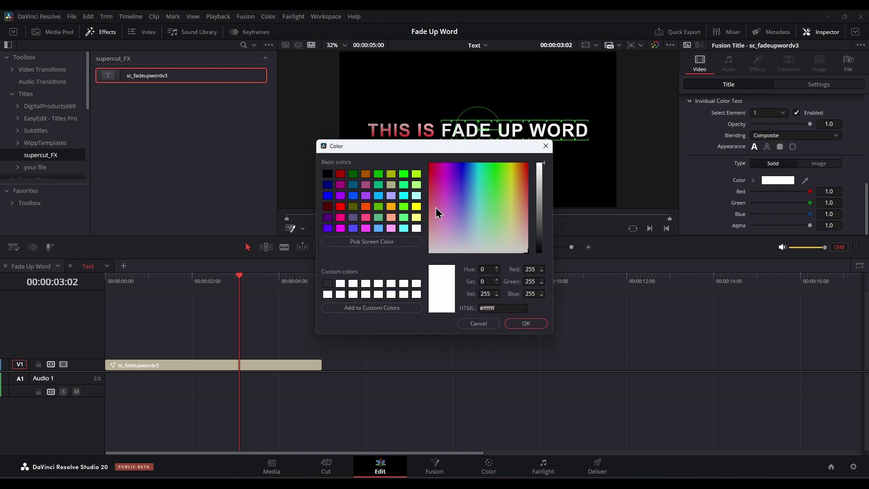
{"action": "left_click", "coordinate": [340, 207]}
{"action": "left_click", "coordinate": [391, 207]}
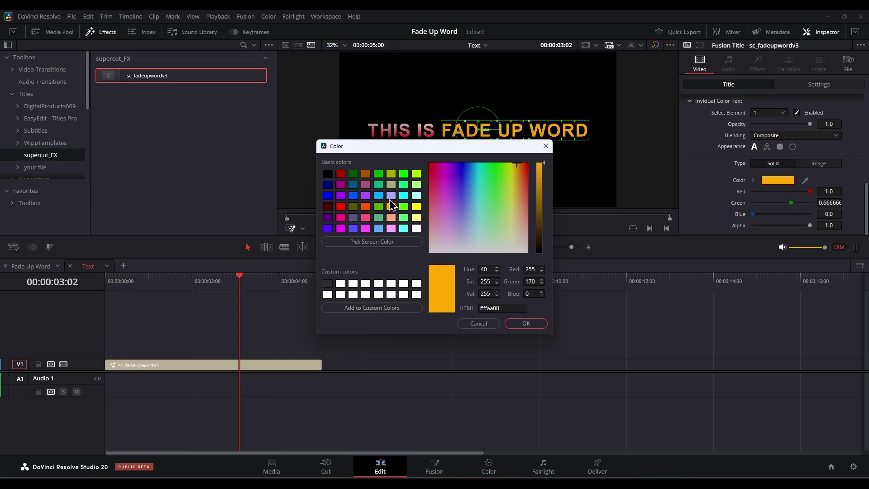
{"action": "left_click", "coordinate": [404, 185]}
{"action": "left_click", "coordinate": [352, 174]}
{"action": "left_click", "coordinate": [353, 206]}
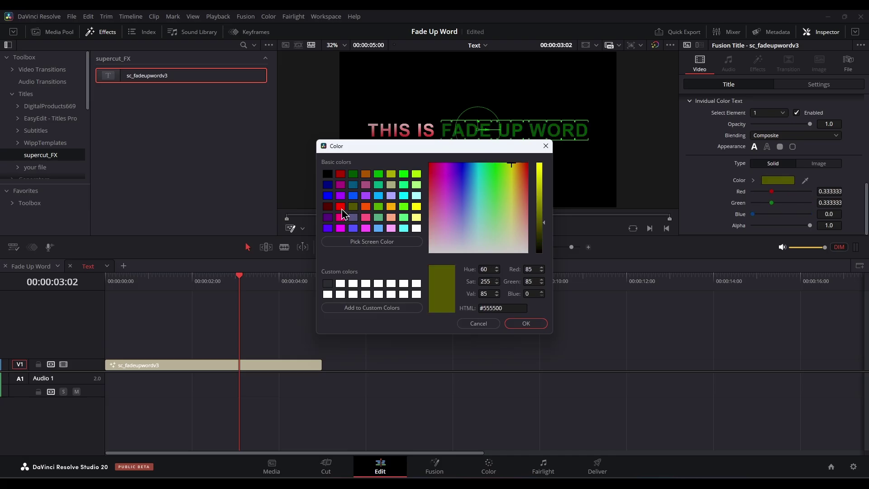
{"action": "left_click", "coordinate": [526, 323]}
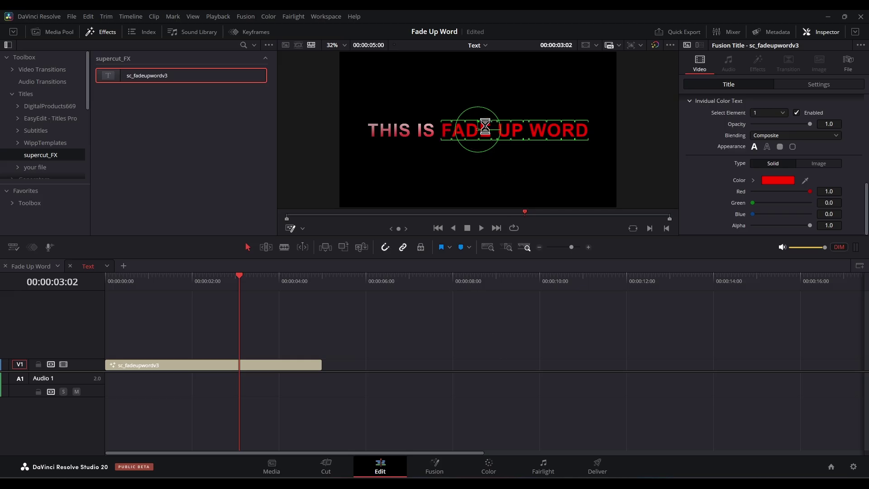
{"action": "scroll", "coordinate": [20, 108], "scroll_direction": "down", "scroll_amount": 3}
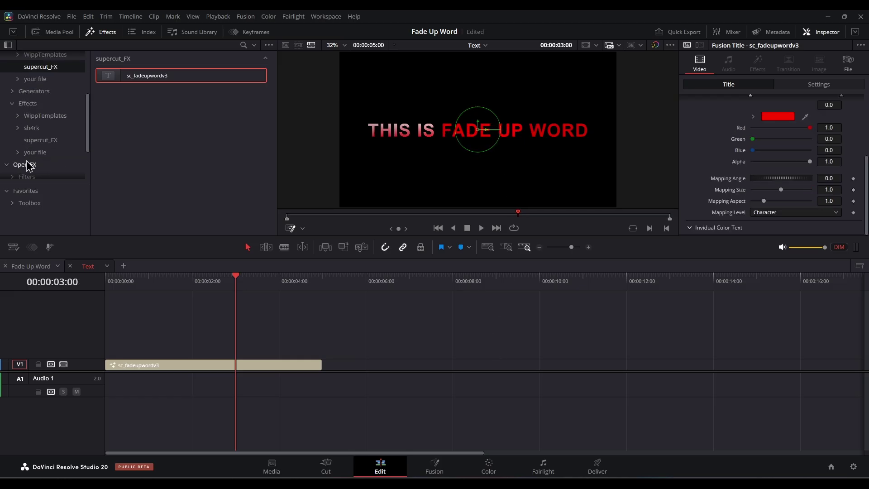
Drop sc_bevelandemboss and sc_dsandglow from supercut_FX onto the V1 title clip
{"action": "left_click", "coordinate": [41, 140]}
{"action": "mouse_move", "coordinate": [162, 75]}
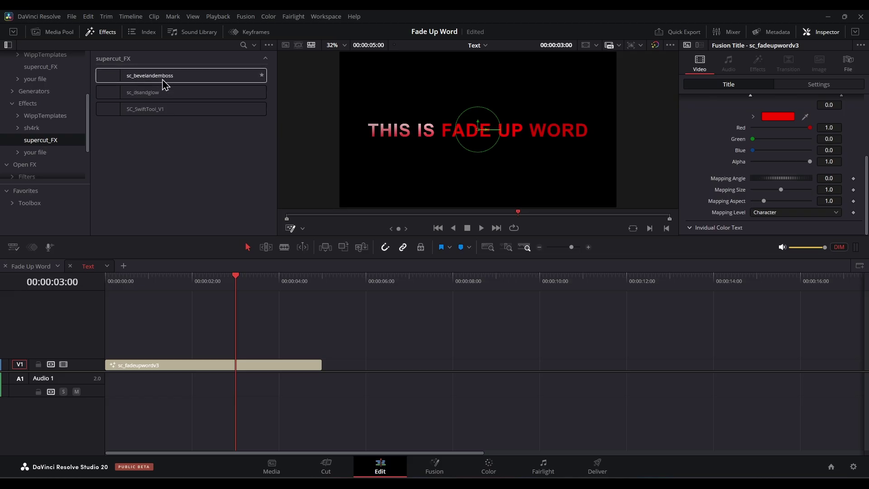
{"action": "left_click_drag", "start_coordinate": [147, 81], "coordinate": [180, 367]}
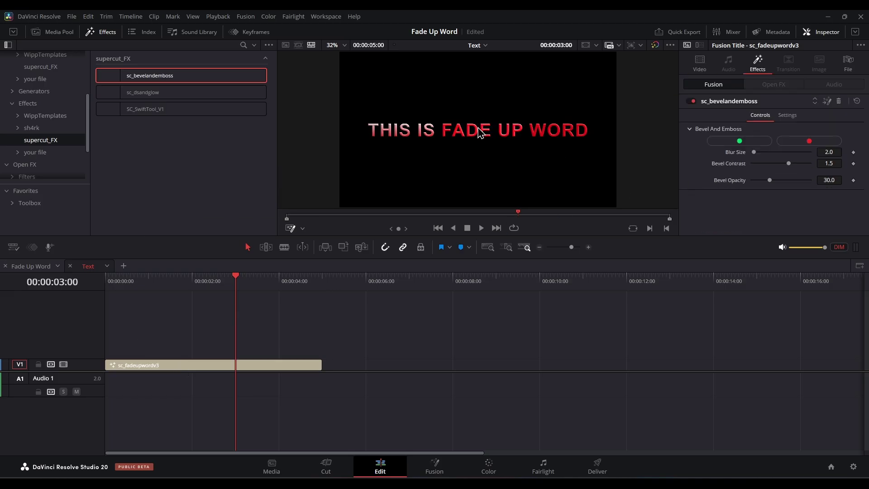
{"action": "left_click_drag", "start_coordinate": [152, 95], "coordinate": [204, 290]}
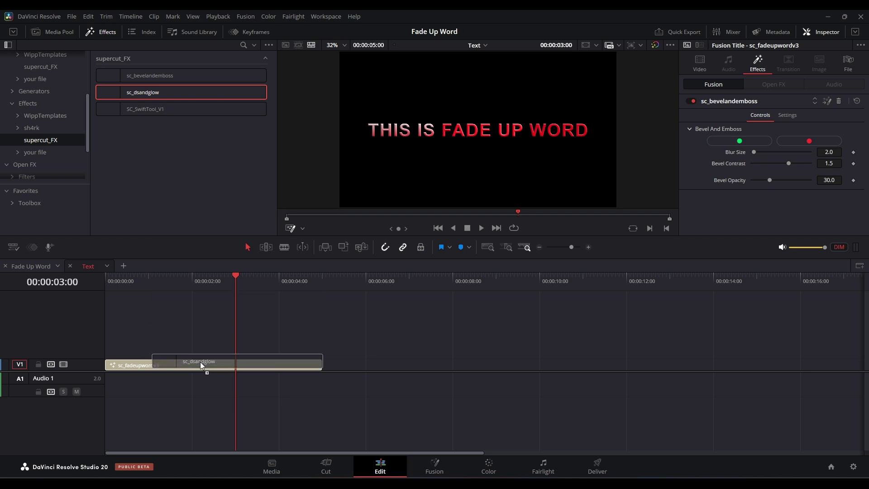
{"action": "left_click_drag", "start_coordinate": [204, 290], "coordinate": [202, 368]}
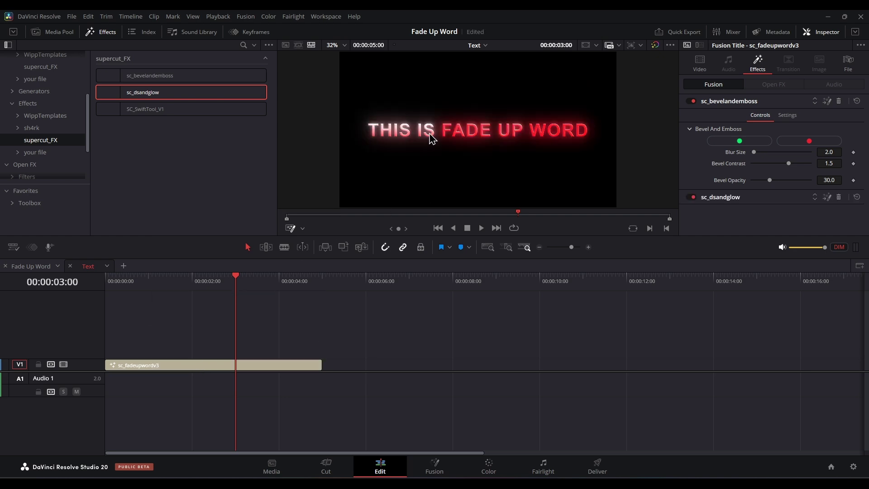
{"action": "left_click_drag", "start_coordinate": [204, 290], "coordinate": [98, 293]}
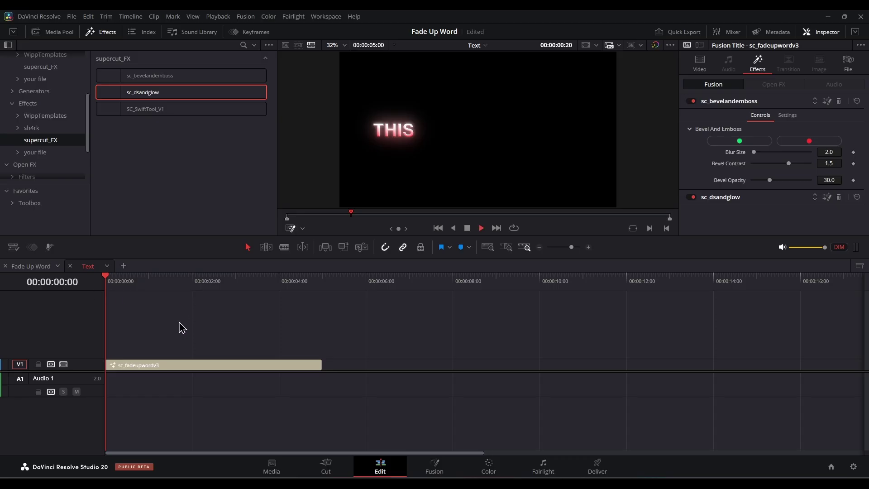
Play the title from the start to check the glowing, embossed words, then stop
{"action": "key", "text": "space"}
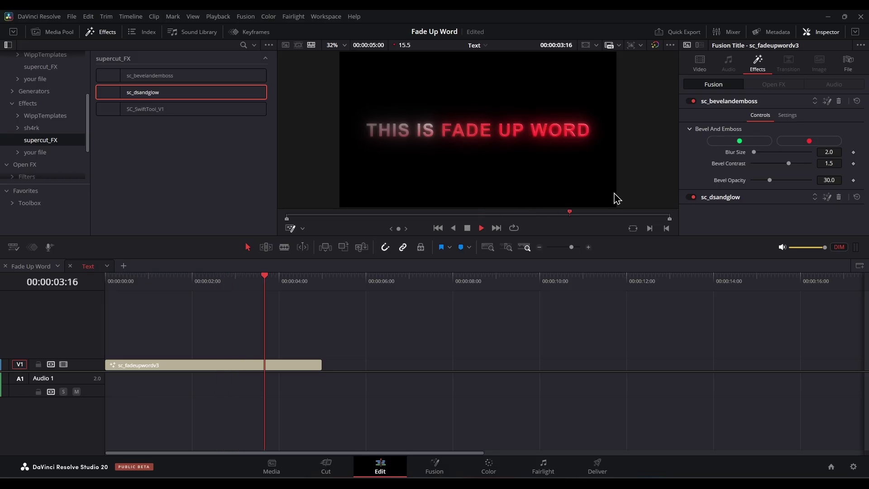
{"action": "key", "text": "space"}
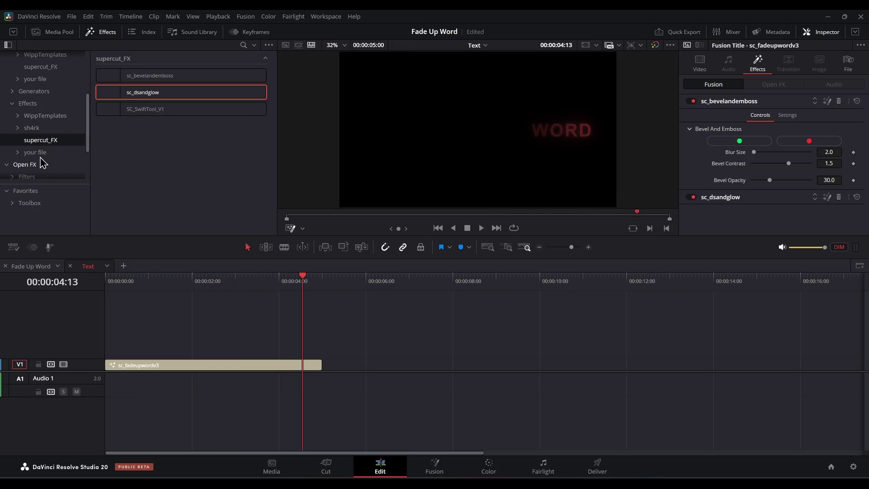
{"action": "scroll", "coordinate": [51, 150], "scroll_direction": "up", "scroll_amount": 3}
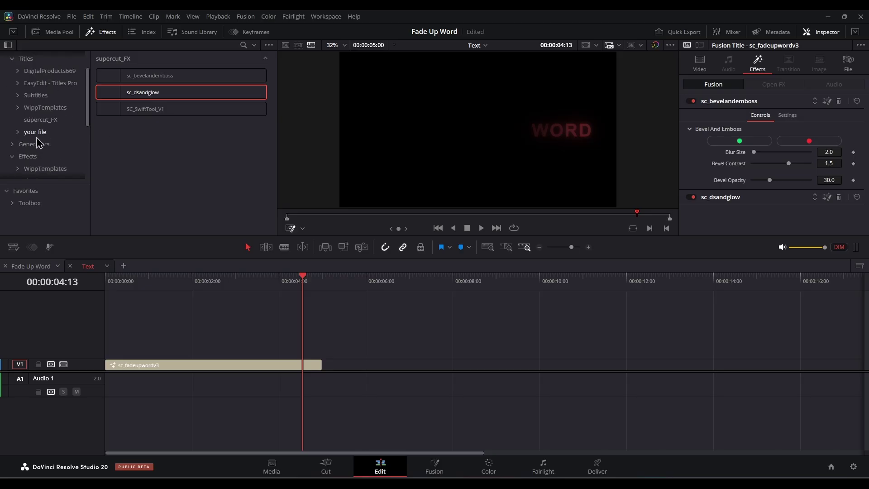
{"action": "left_click", "coordinate": [37, 120]}
Place four more sc_fadeupwordv3 title copies staggered across video tracks V1, V2 and V3
{"action": "mouse_move", "coordinate": [148, 75]}
{"action": "left_mouse_down"}
{"action": "mouse_move", "coordinate": [307, 356]}
{"action": "mouse_move", "coordinate": [325, 354]}
{"action": "left_mouse_up"}
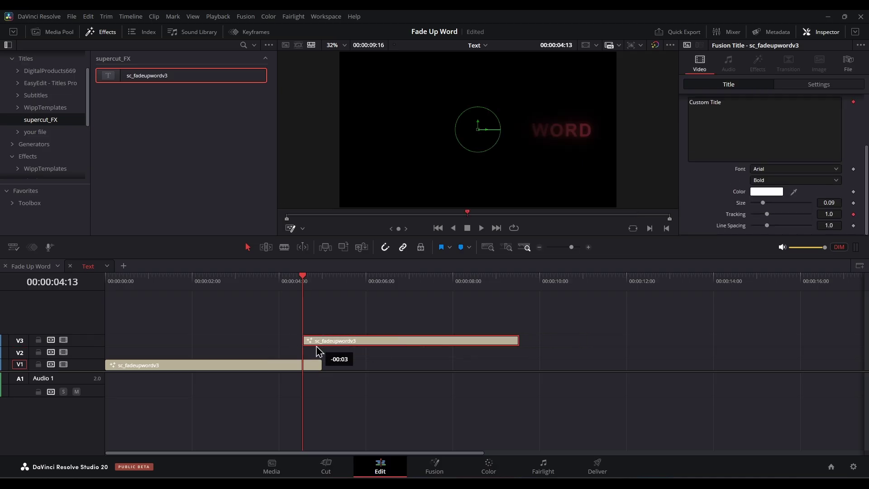
{"action": "left_click_drag", "start_coordinate": [386, 340], "coordinate": [665, 381]}
{"action": "scroll", "coordinate": [484, 382], "scroll_direction": "right", "scroll_amount": 5}
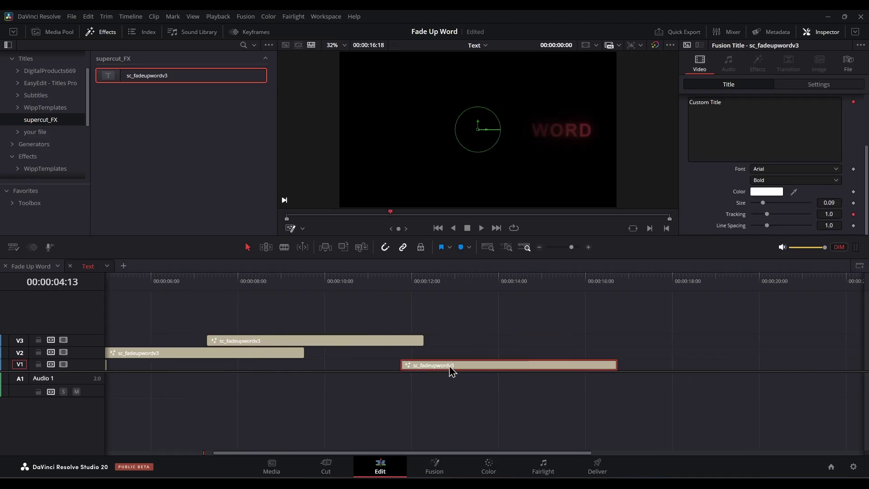
{"action": "left_click_drag", "start_coordinate": [444, 365], "coordinate": [607, 361]}
{"action": "scroll", "coordinate": [460, 359], "scroll_direction": "down", "scroll_amount": 3}
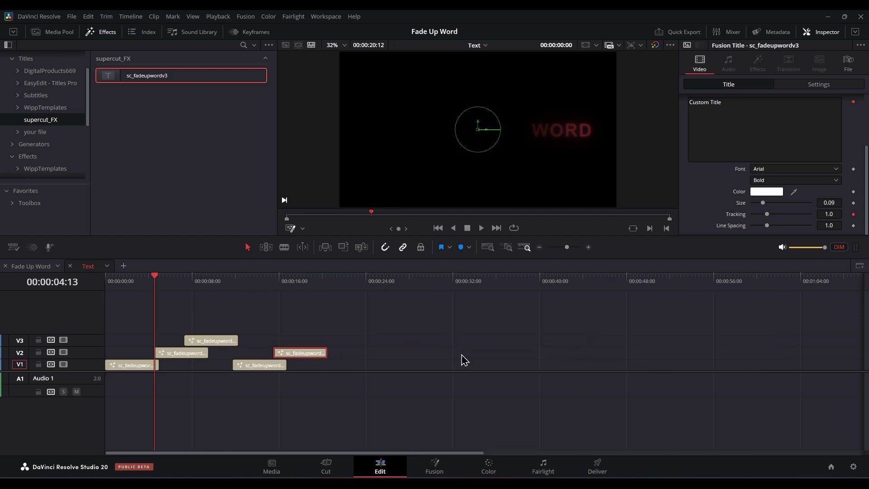
Copy the red-styled first title, then marquee-select the four other title copies
{"action": "left_click", "coordinate": [132, 367]}
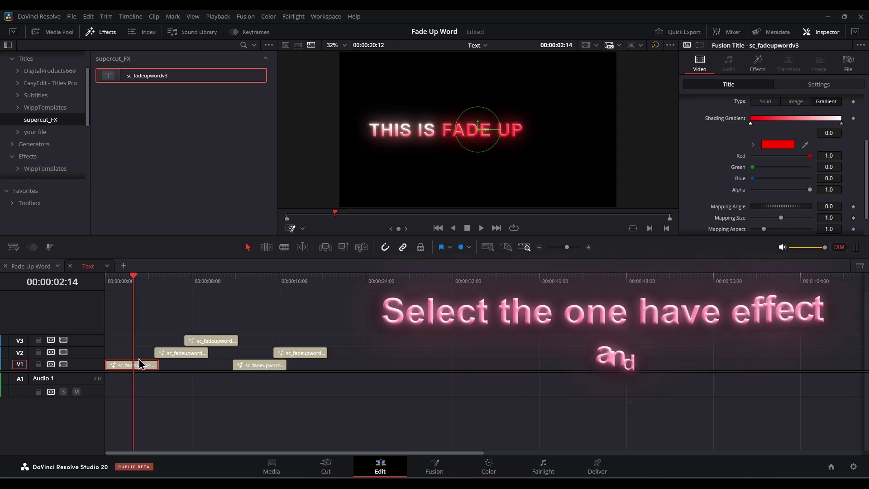
{"action": "left_click_drag", "start_coordinate": [370, 307], "coordinate": [187, 390]}
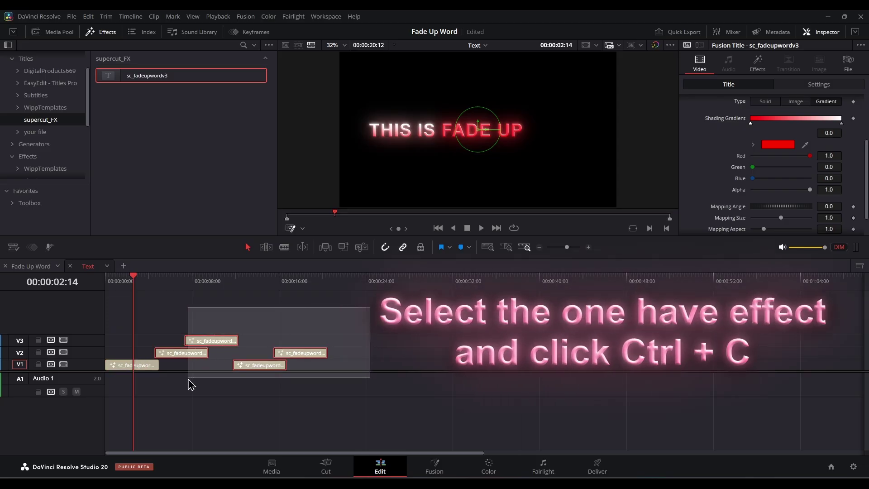